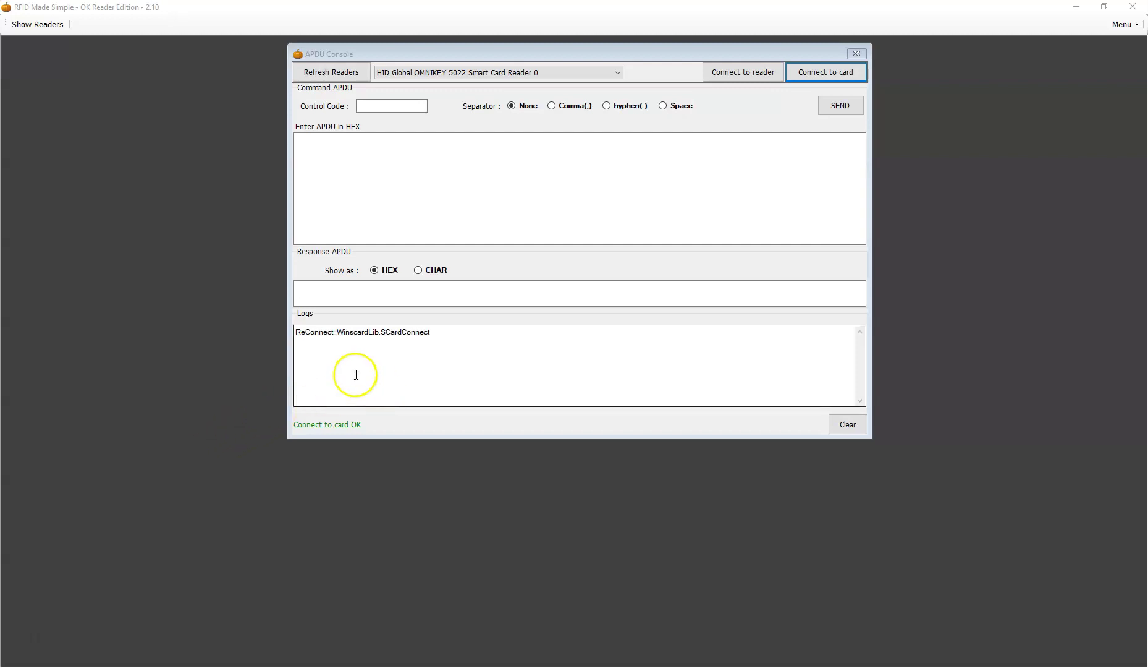
Step: Send APDU FF680E060100 from the console and check its 90 00 reply in the log
left_click(529, 217)
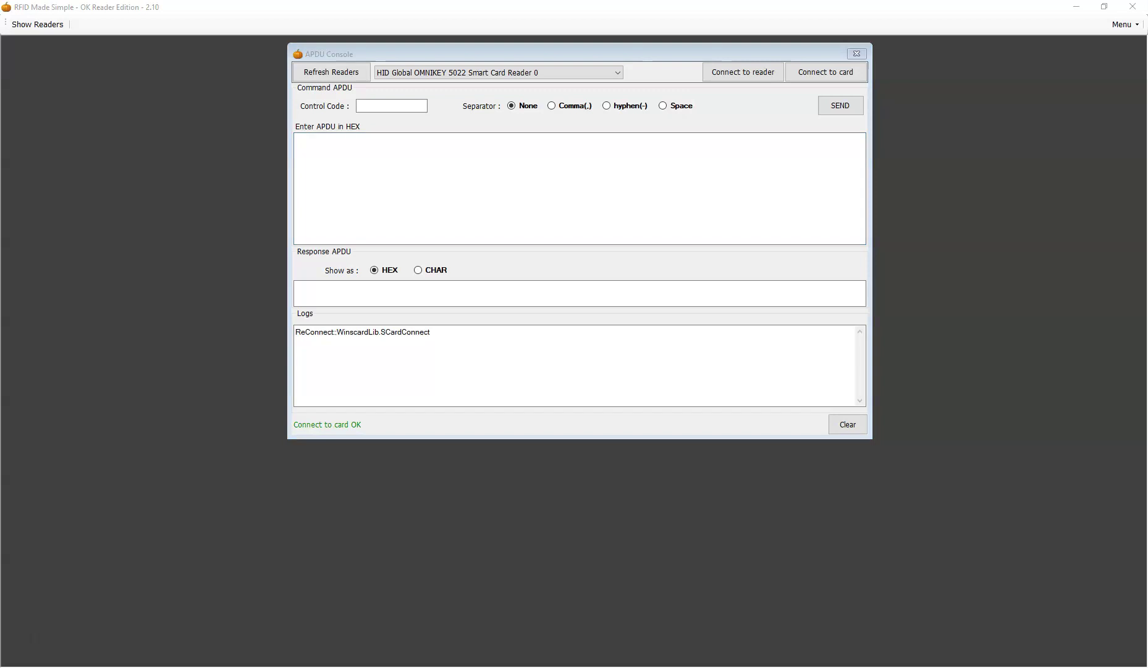
left_click(493, 196)
type("FF680E060100")
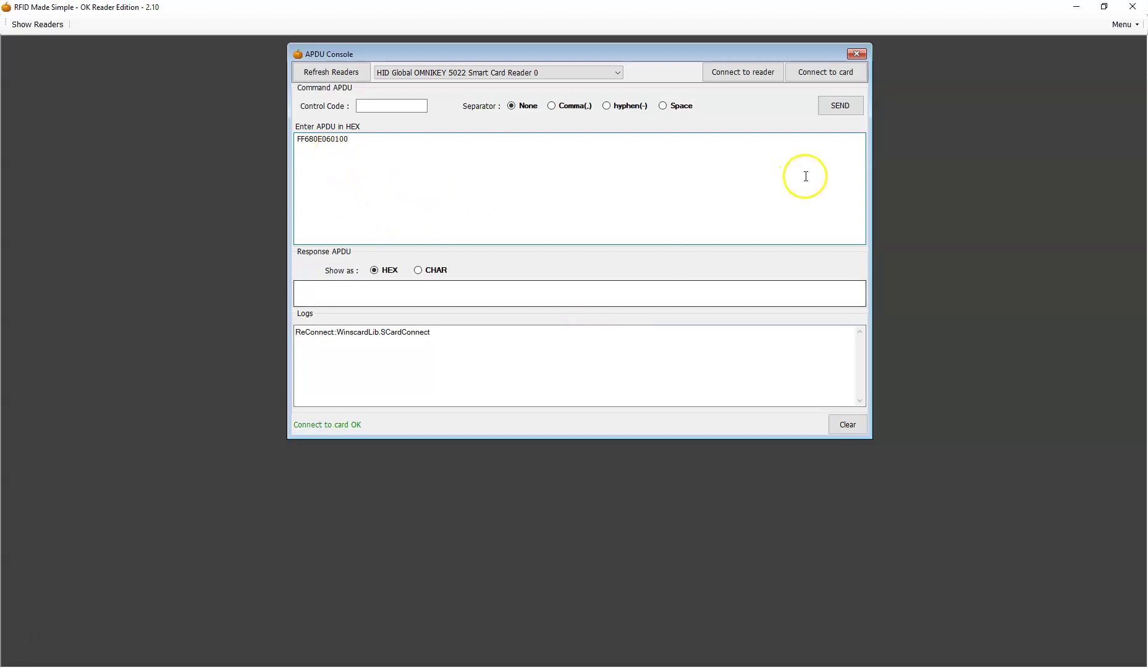
left_click(840, 110)
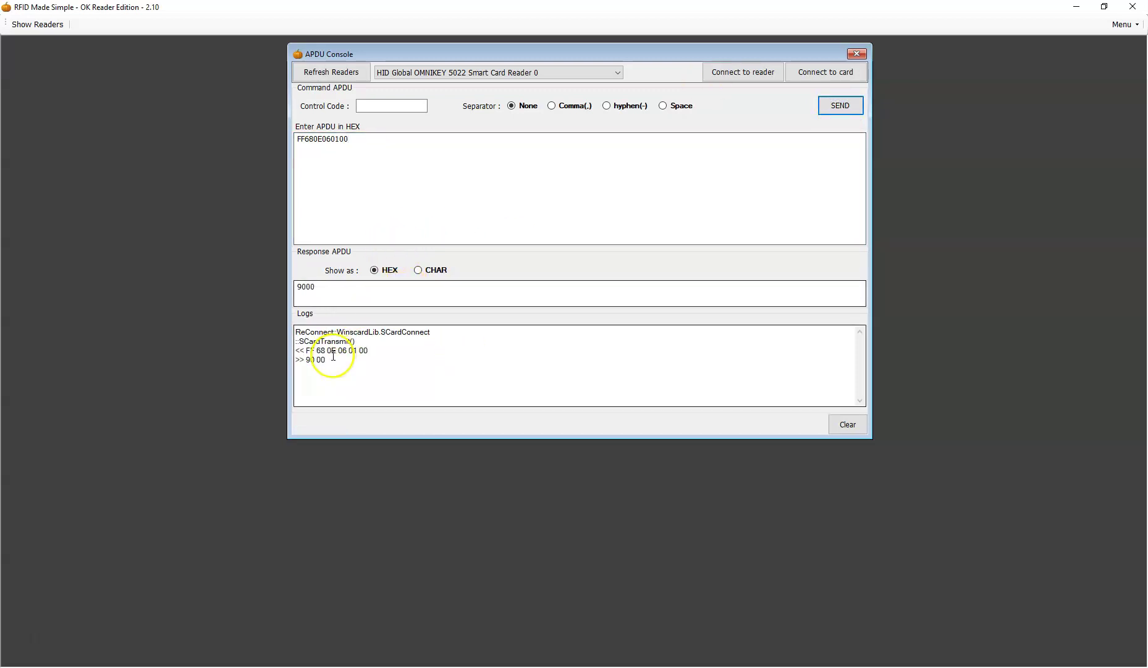
left_click(313, 360)
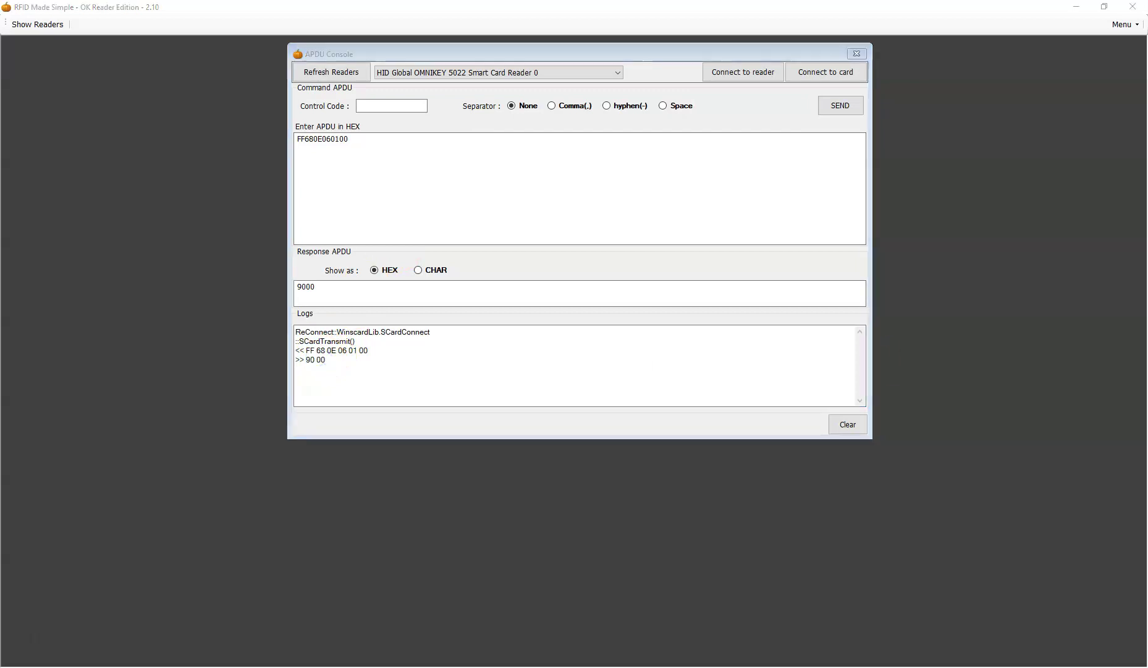
Step: Edit the previous command into FF680E020100 and send it
left_click_drag(353, 139, 253, 137)
left_click(334, 139)
key("BackSpace")
type("2")
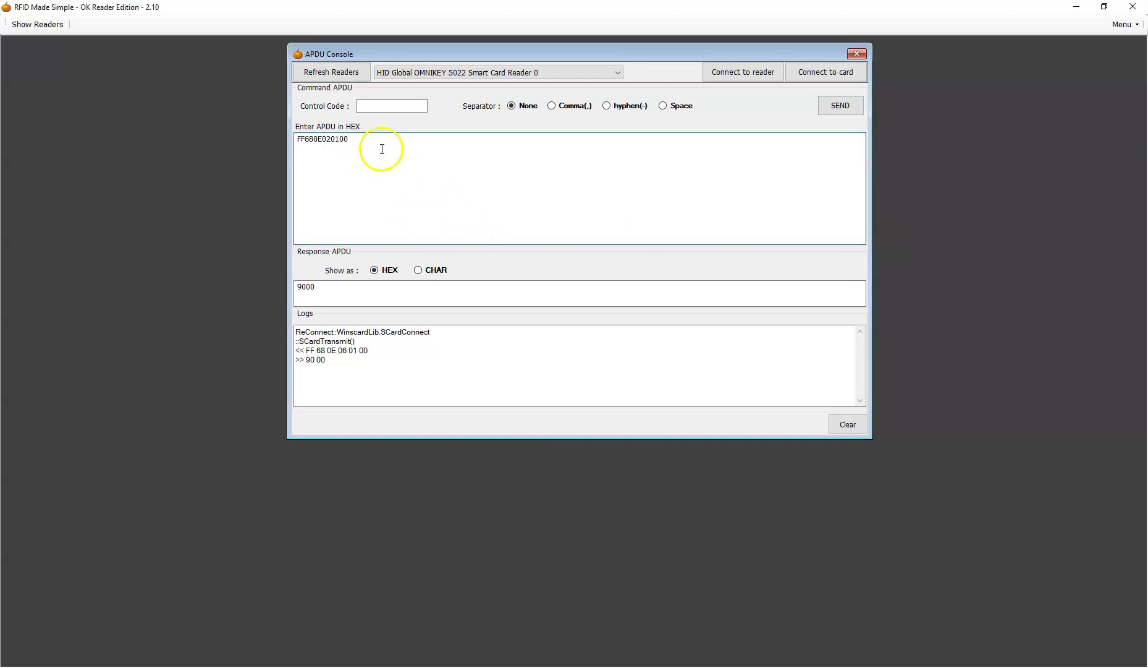
left_click(840, 105)
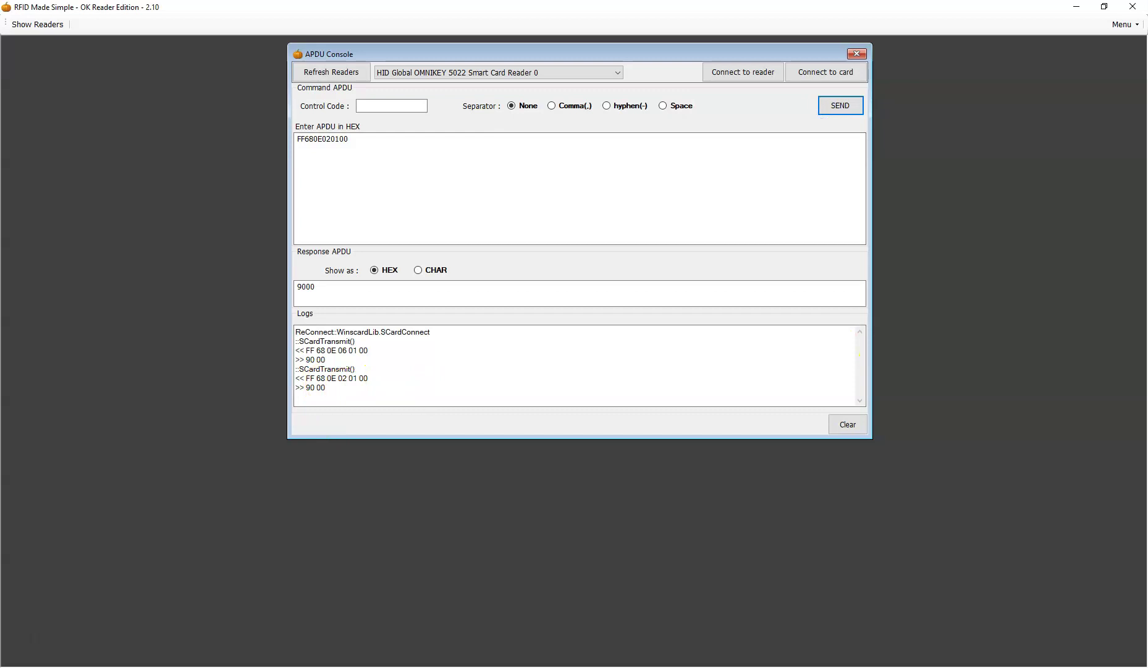
left_click_drag(397, 162, 246, 143)
type("FF680E000102")
left_click(840, 105)
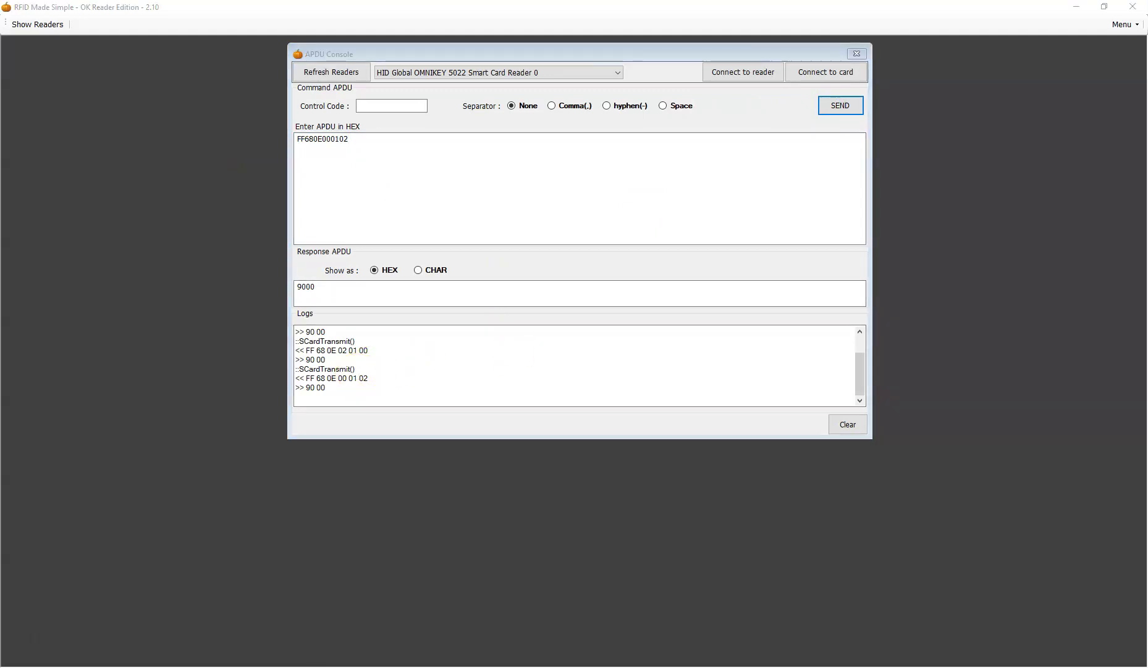
left_click(359, 164)
double_click(334, 140)
left_click(394, 191)
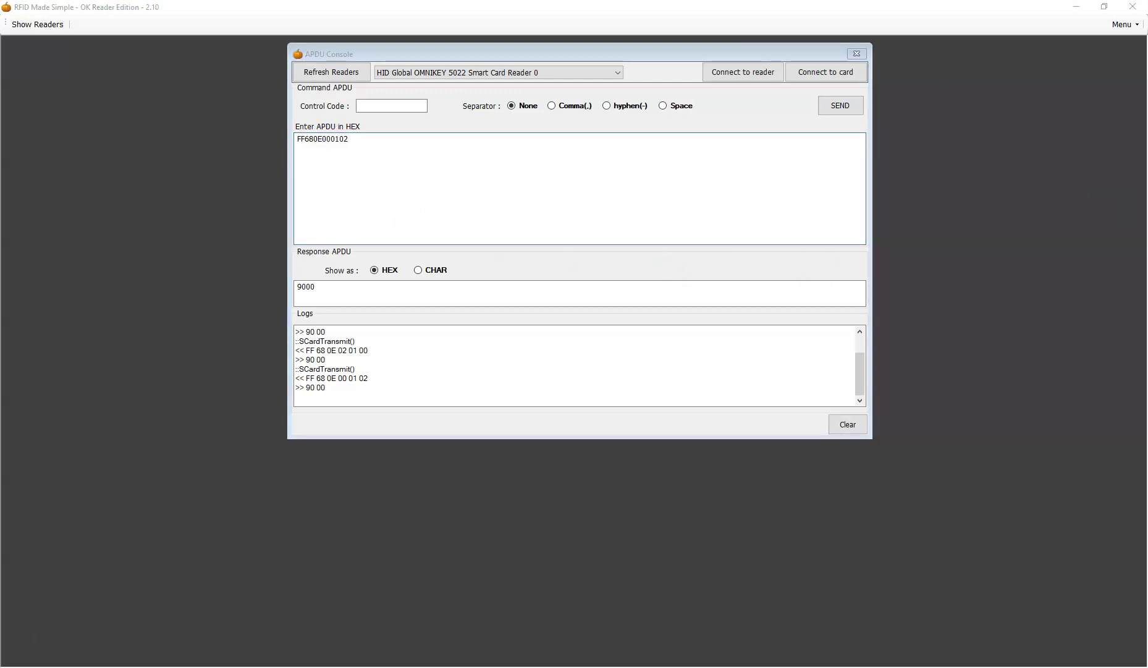
left_click(226, 140)
key("ctrl+v")
left_click(845, 107)
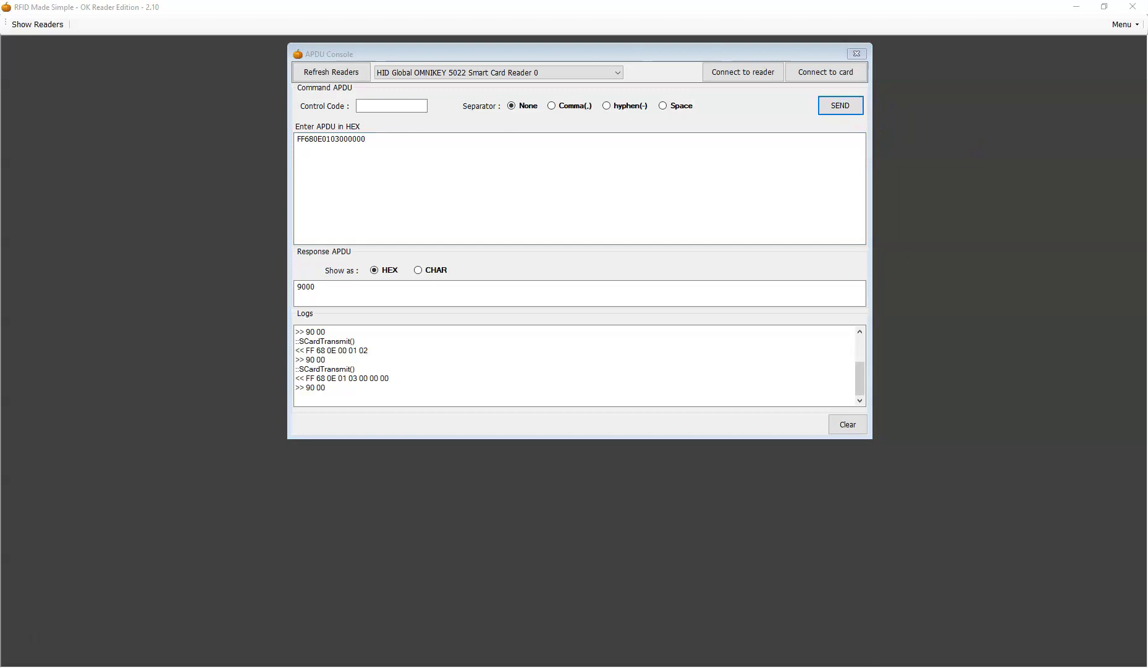
left_click(374, 200)
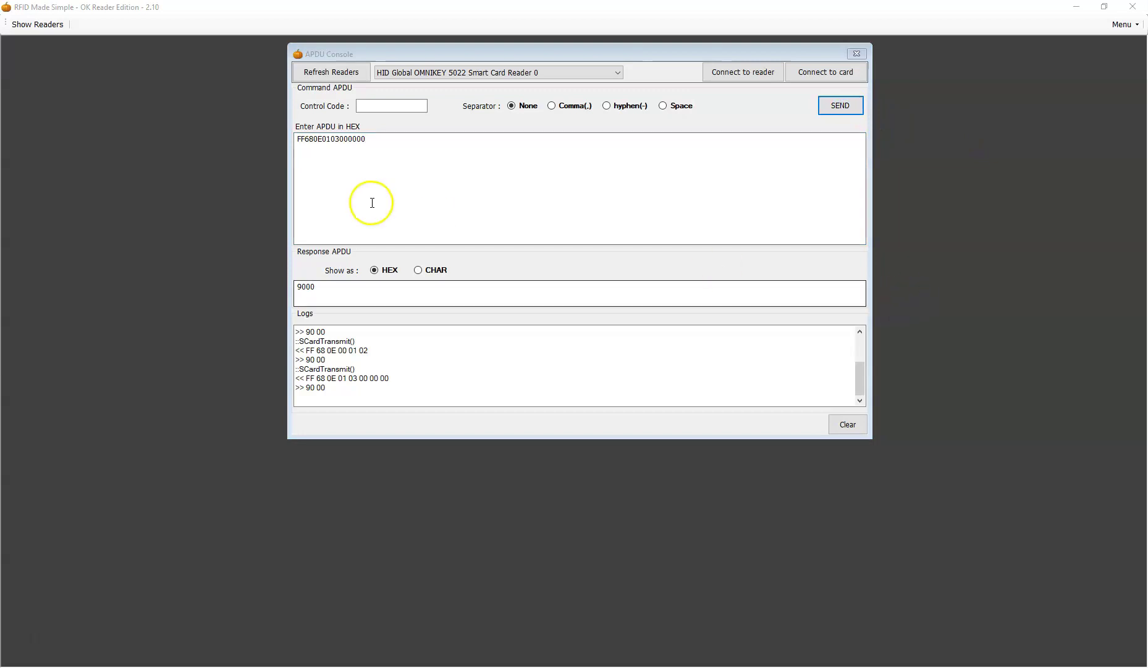
key("ctrl+a")
key("ctrl+v")
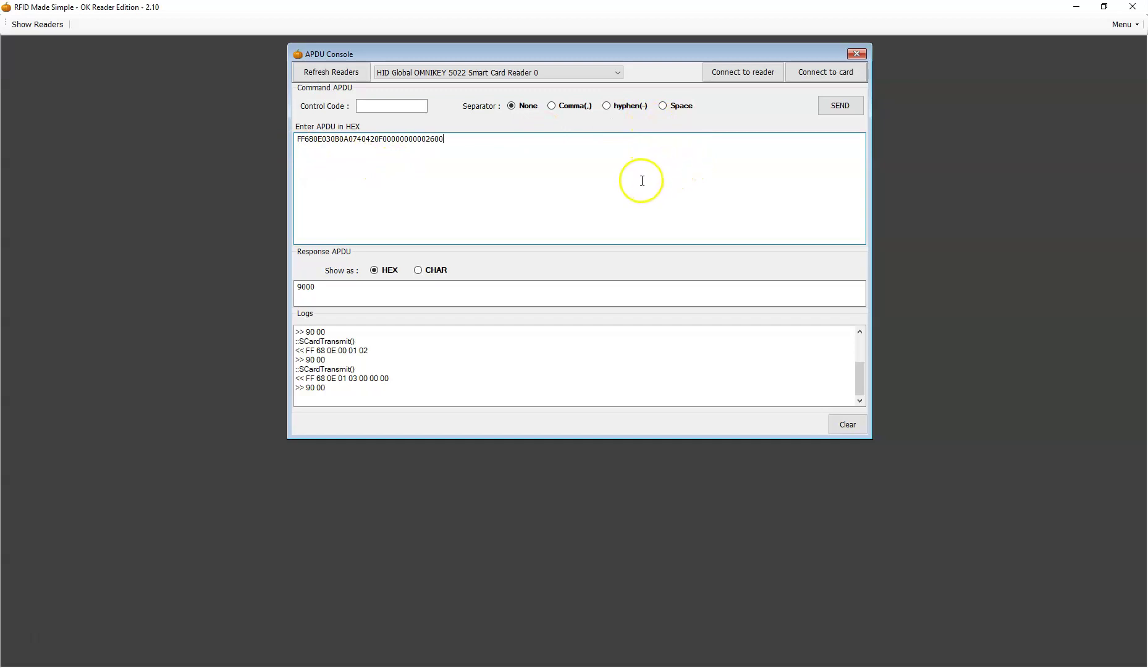
left_click(346, 139)
left_click_drag(346, 139, 348, 140)
left_click(356, 166)
left_click_drag(349, 139, 355, 139)
left_click(376, 171)
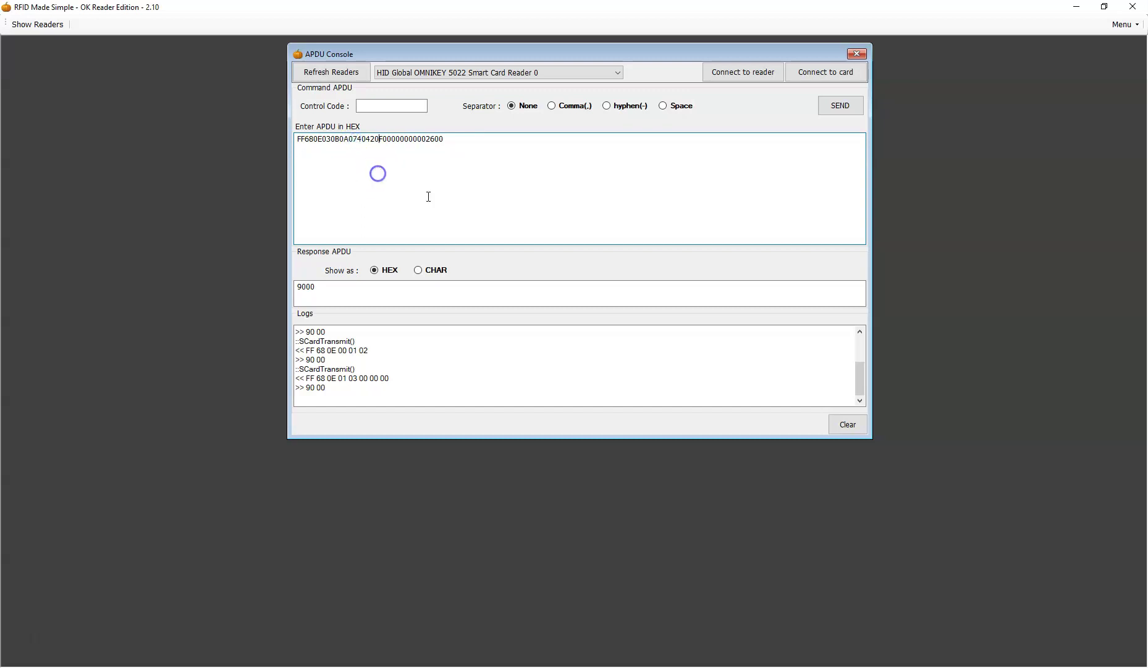
left_click(834, 114)
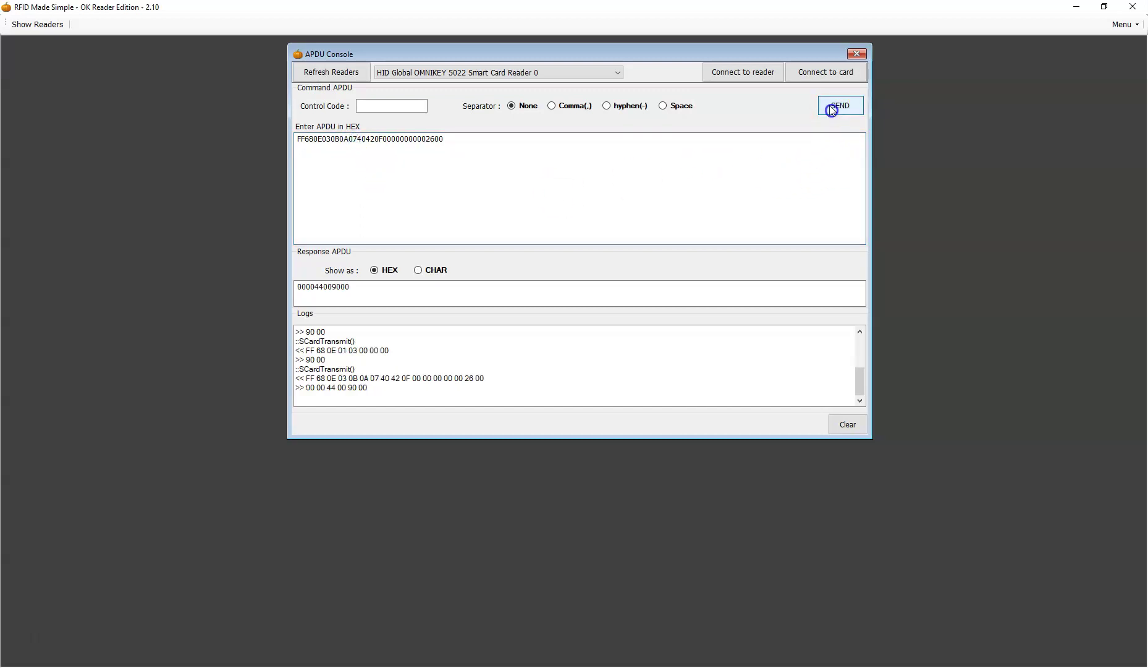
left_click_drag(307, 387, 339, 387)
left_click(311, 387)
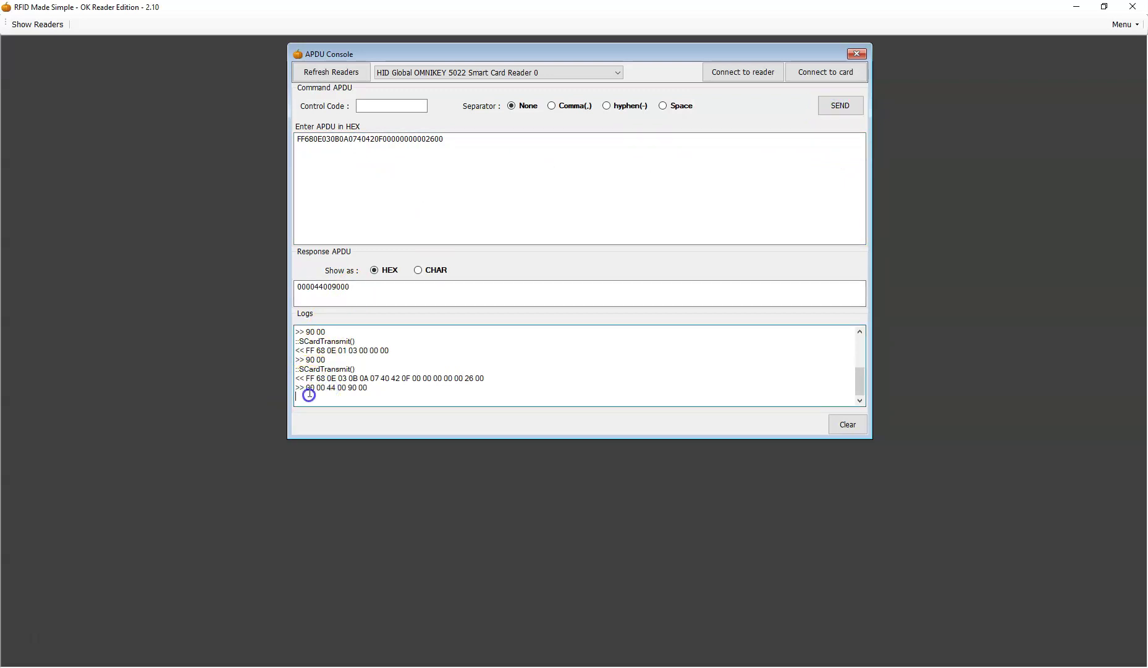
double_click(313, 387)
double_click(322, 387)
double_click(335, 387)
left_click_drag(335, 388, 346, 387)
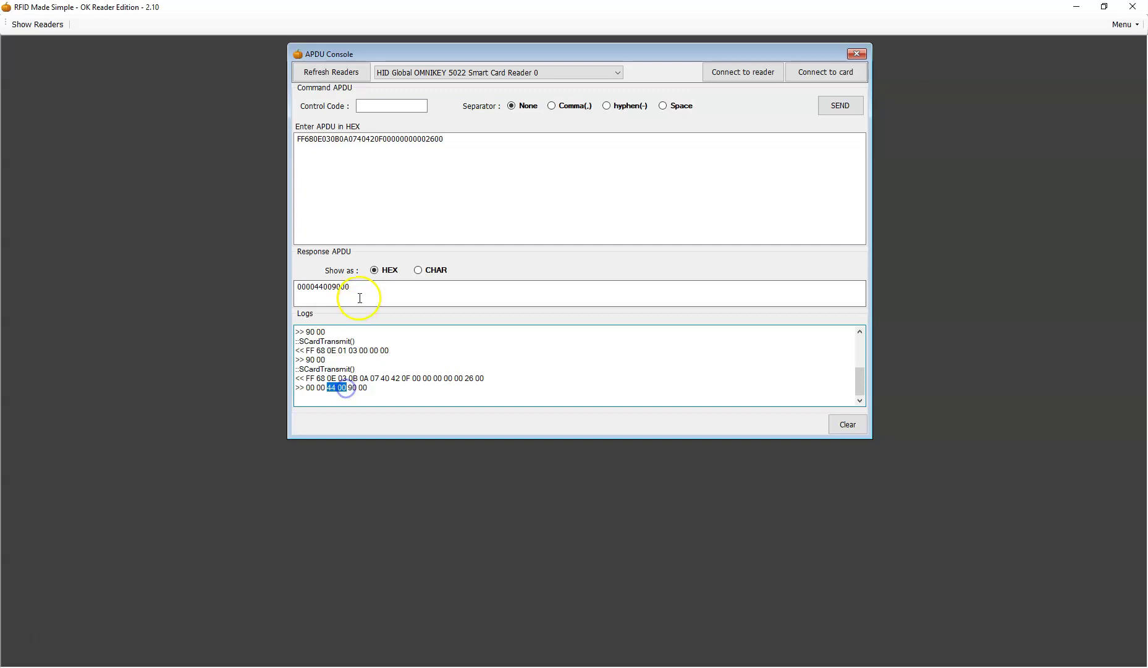
left_click(337, 388)
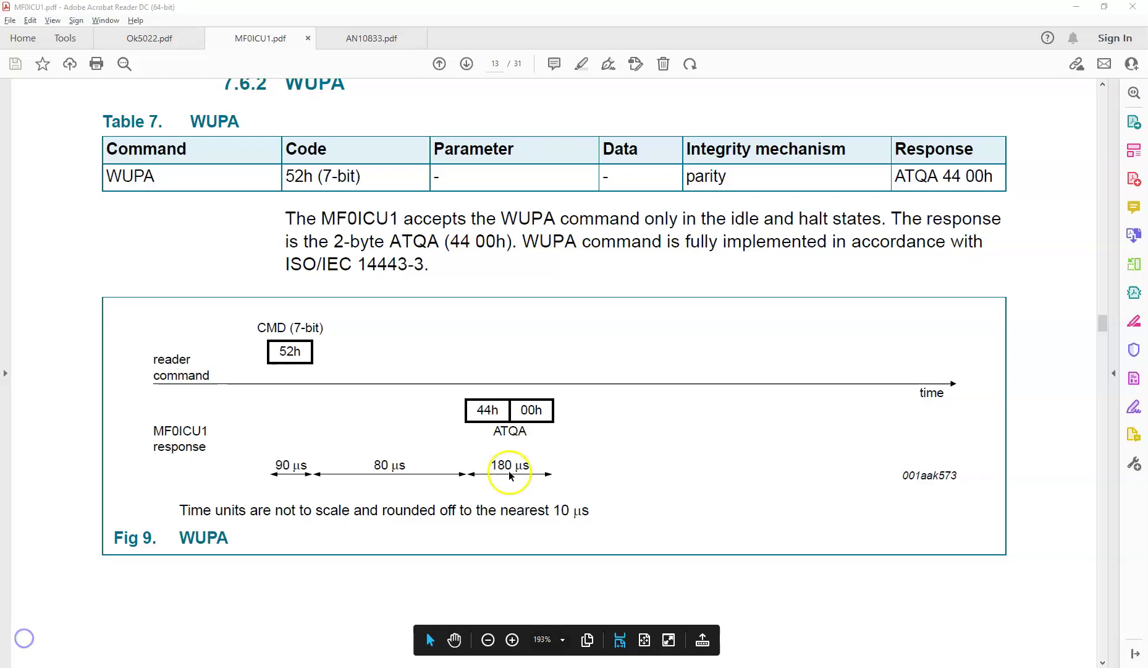
Step: Scroll the MF0ICU1 datasheet to section 7.6.3, the ANTICOLLISION and SELECT Table 8 on page 14
scroll(508, 471, "up", 5)
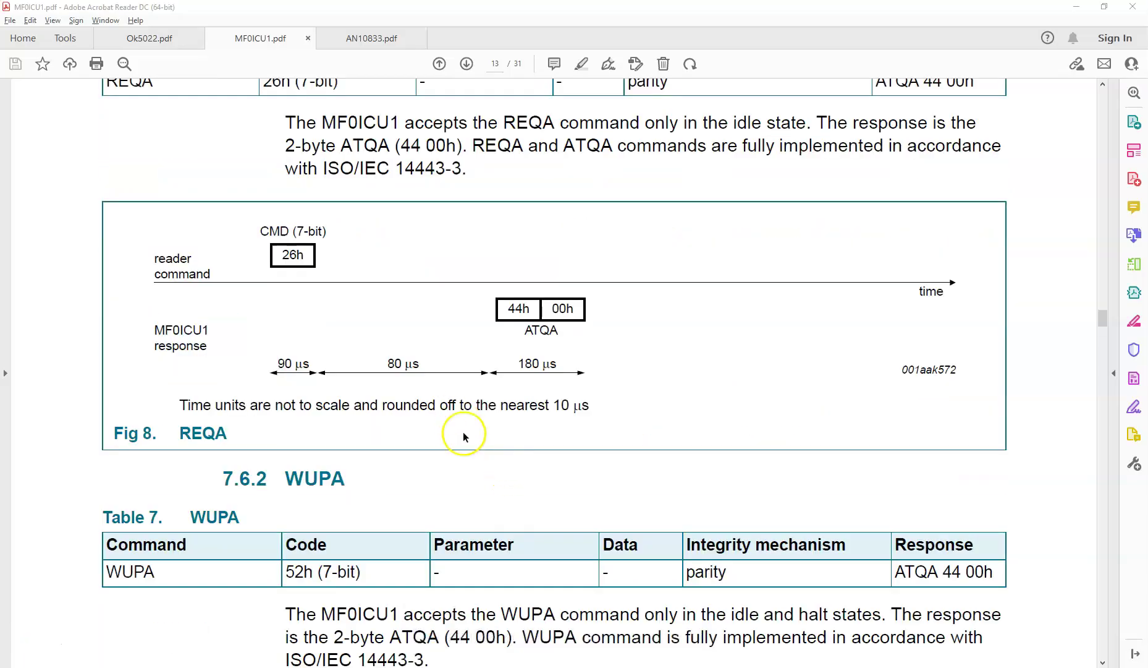
scroll(464, 436, "up", 3)
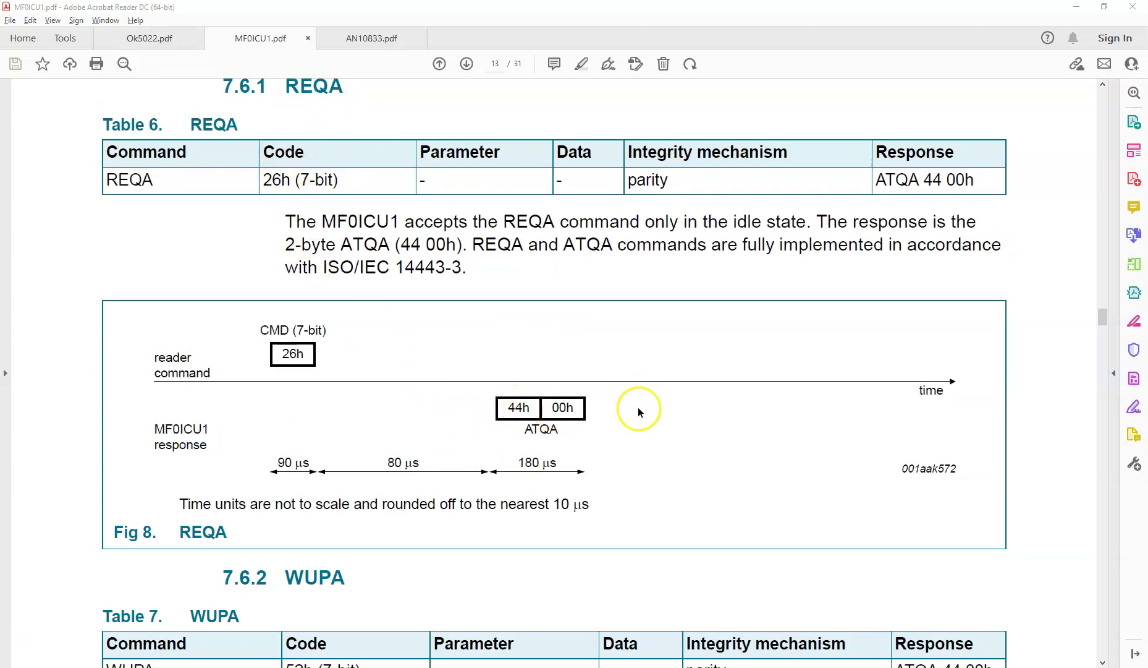
scroll(637, 408, "down", 15)
scroll(637, 406, "down", 6)
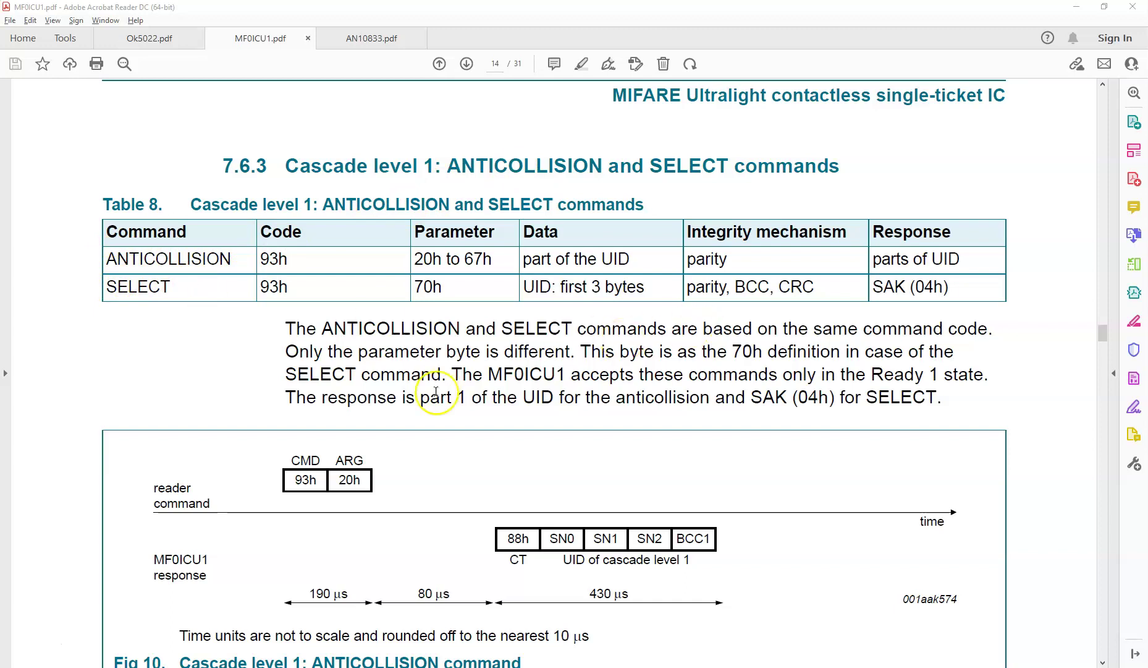
left_click(1076, 7)
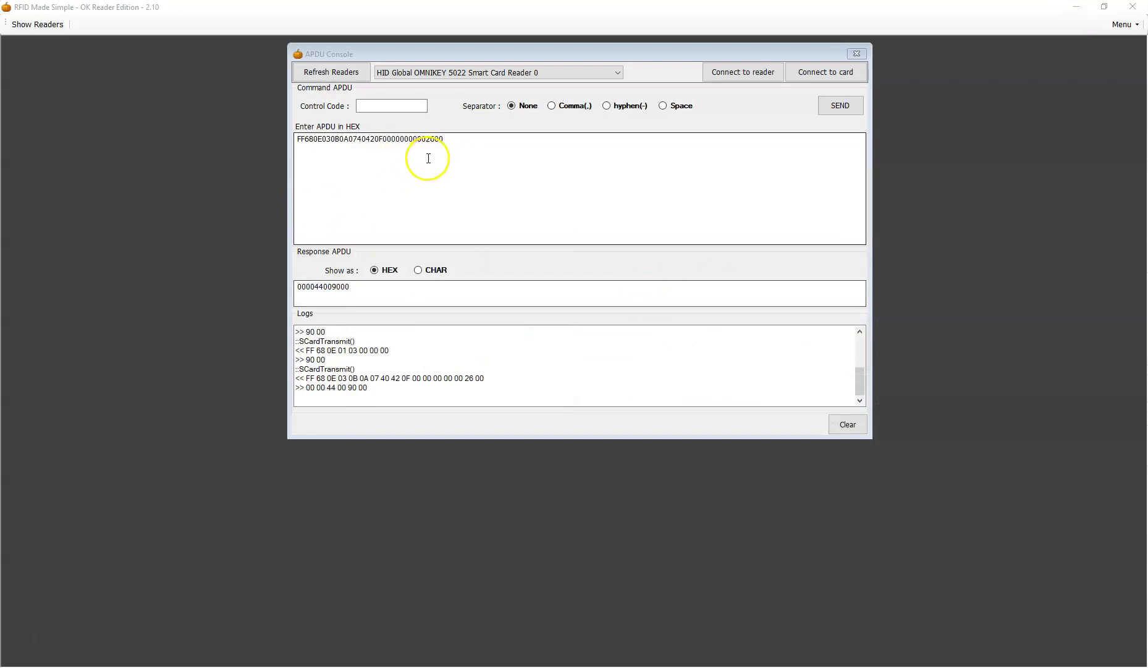
left_click_drag(426, 159, 250, 143)
key("ctrl+v")
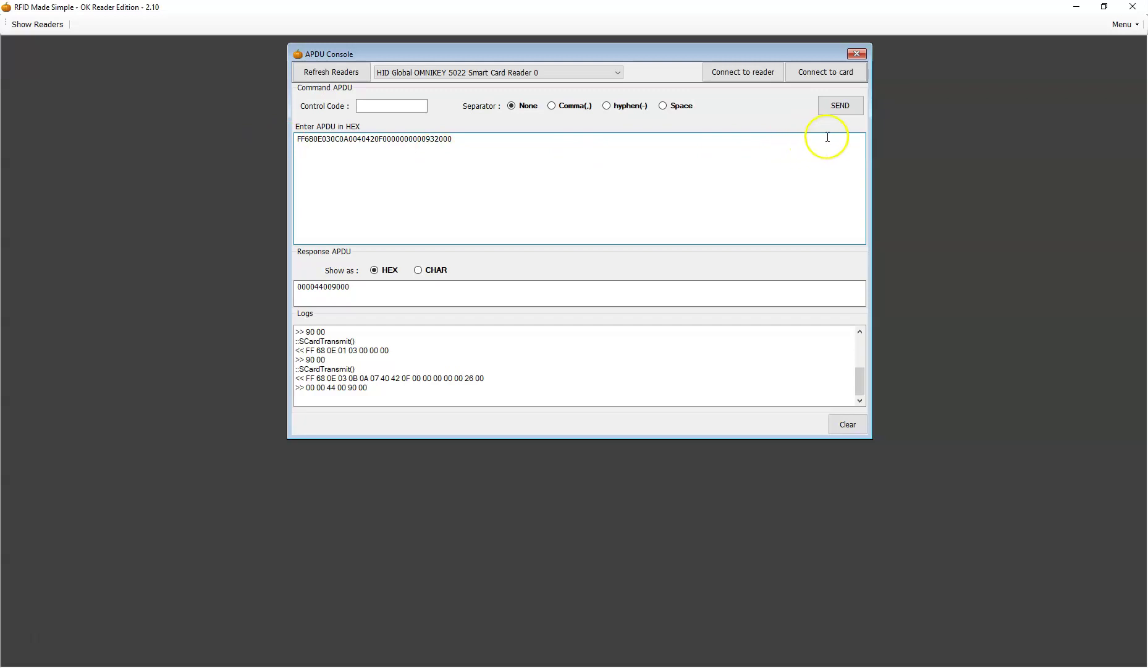
left_click(840, 105)
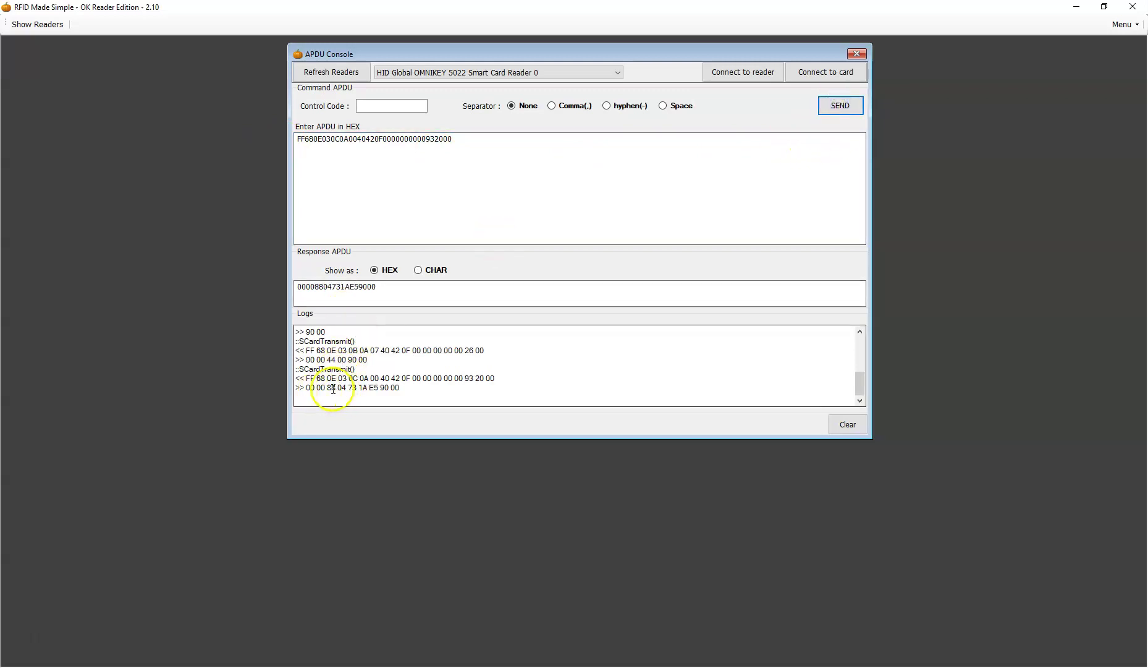
left_click_drag(327, 387, 378, 388)
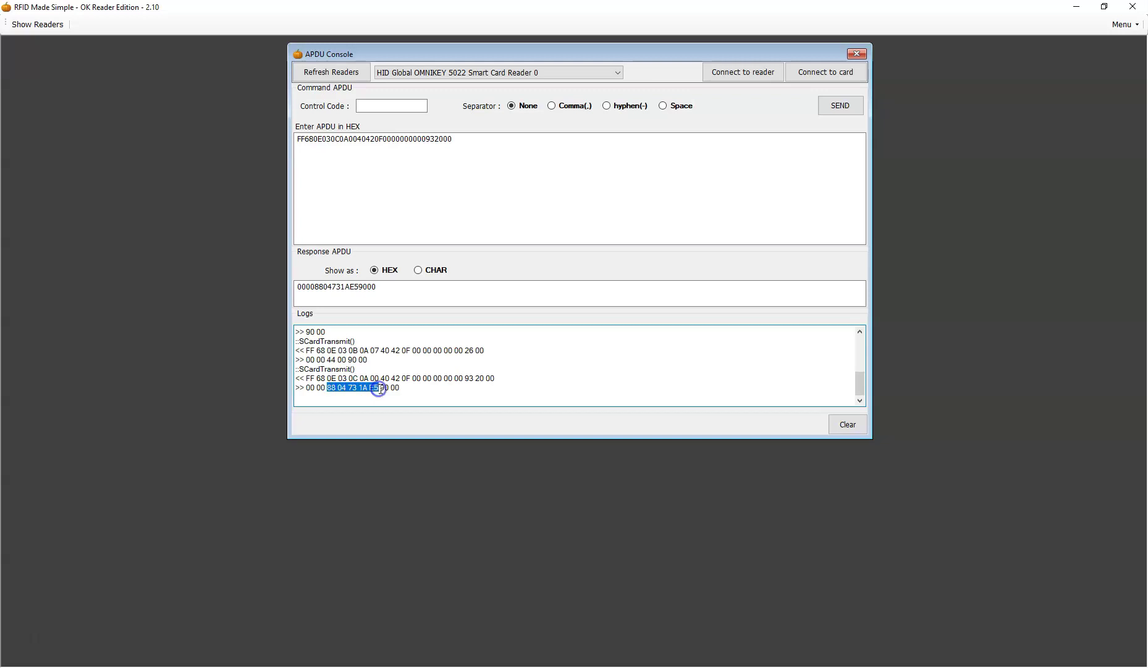
left_click(1145, 457)
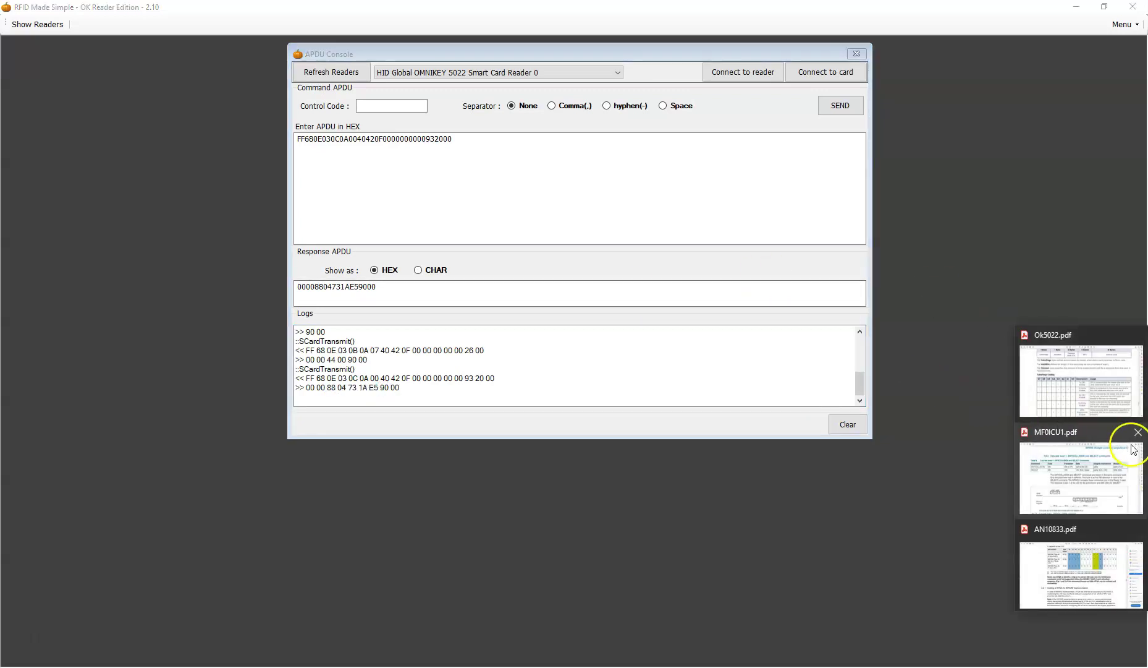
Step: Scroll the MF0ICU1 datasheet to the Fig 11 SELECT diagram, then return to the APDU console
left_click(1072, 454)
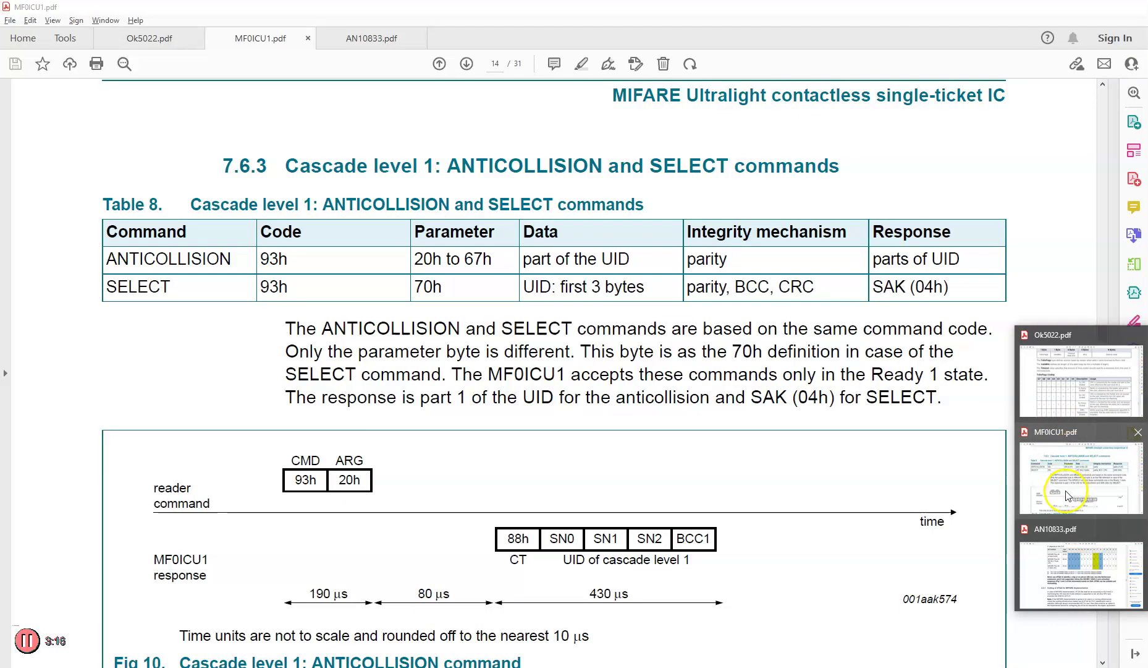
left_click(1066, 495)
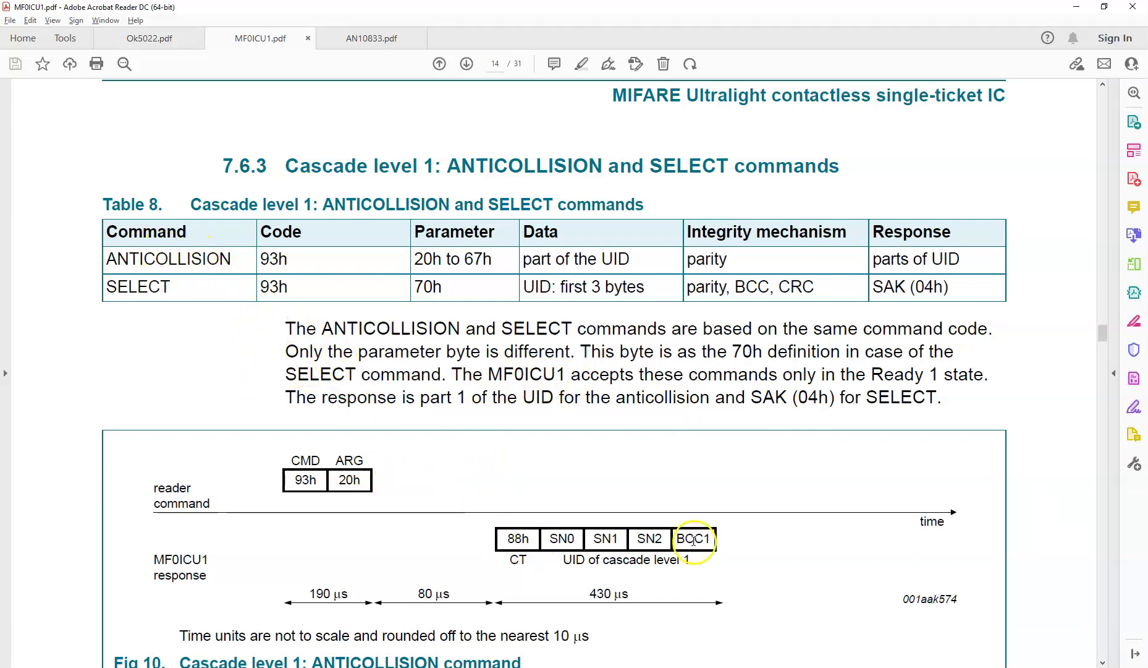
scroll(717, 539, "down", 4)
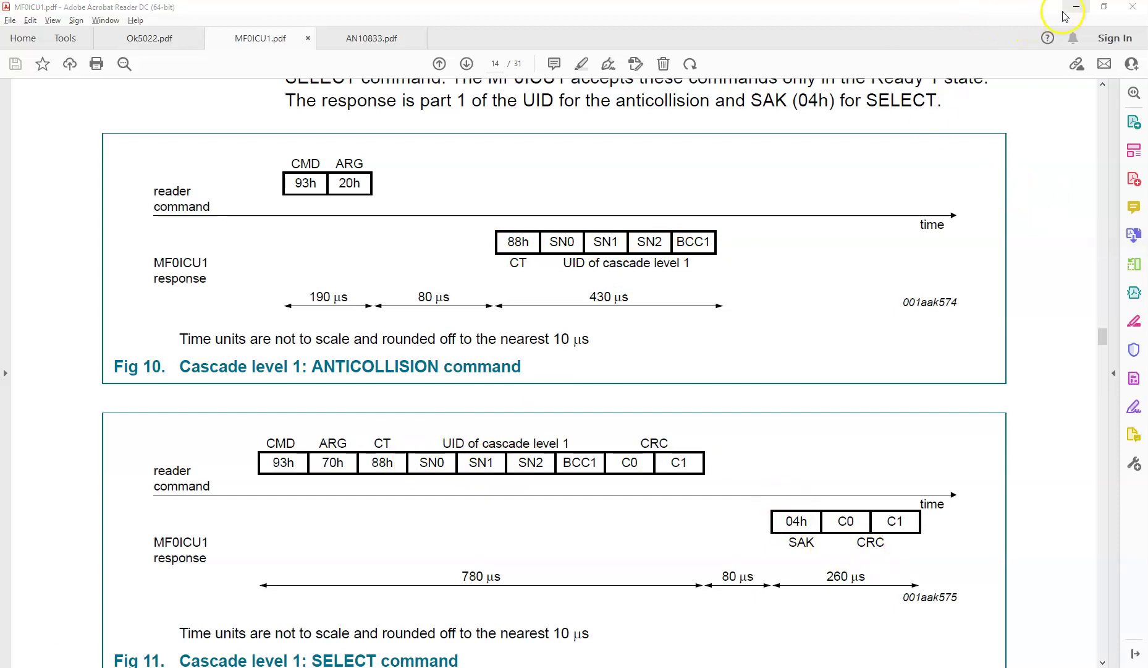
key("alt+Tab")
left_click_drag(448, 148, 274, 136)
Step: Paste the 93 70 SELECT template and fill its placeholder with UID 88 04 73 1A E5, removing spaces
left_click(465, 159)
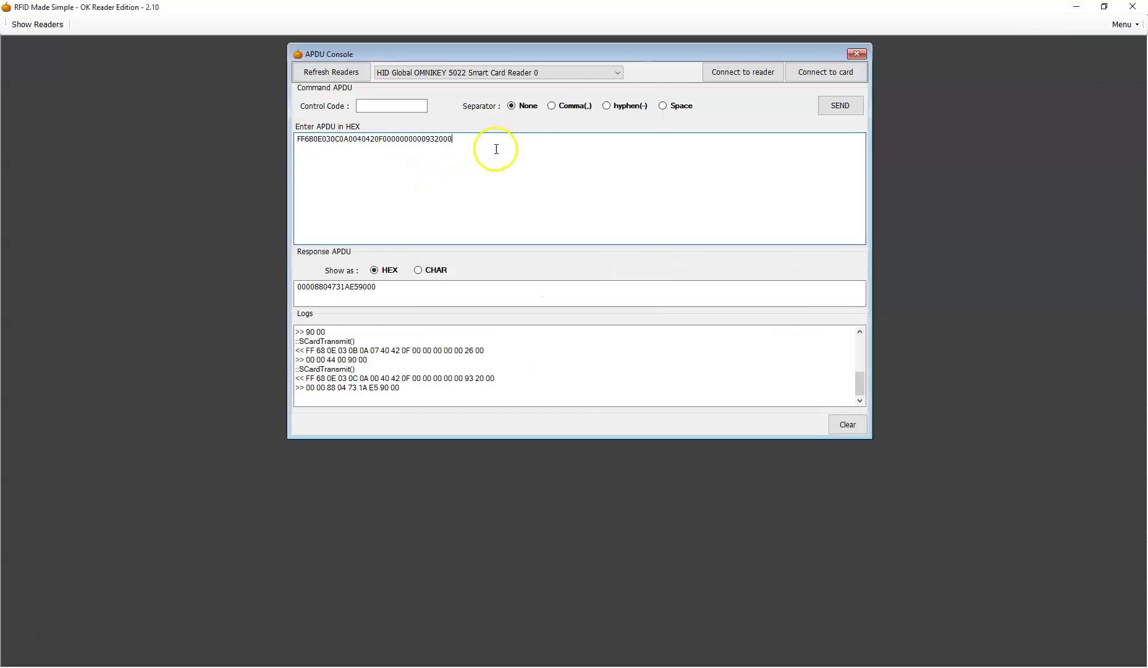
left_click_drag(492, 146, 210, 141)
key("ctrl+v")
left_click(459, 159)
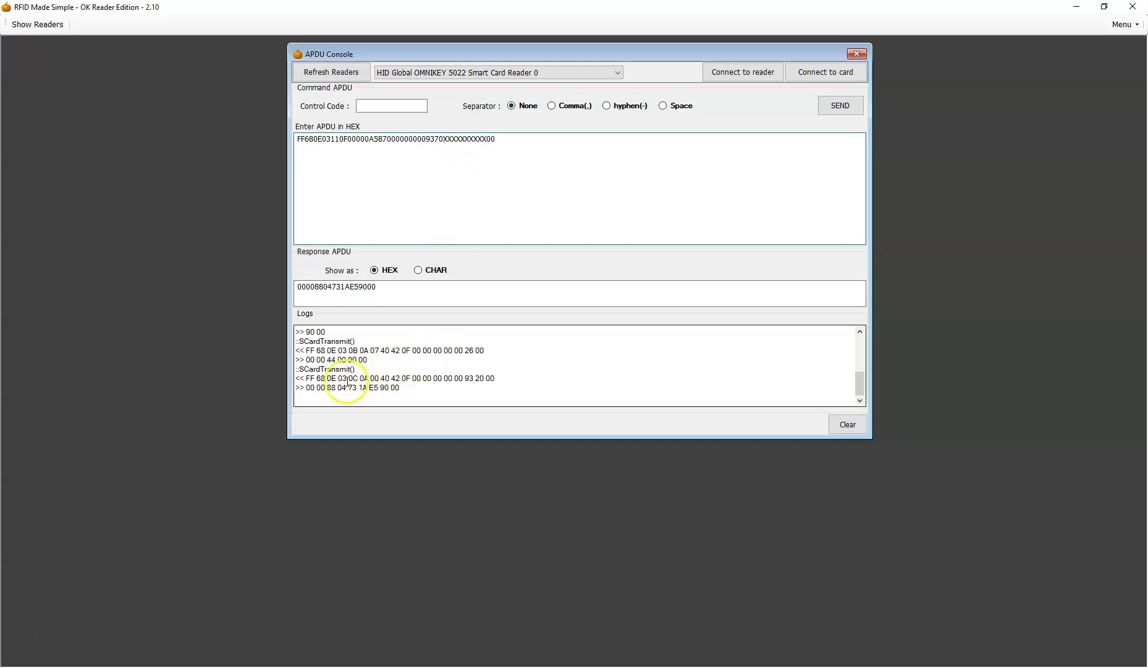
left_click_drag(327, 388, 380, 388)
key("ctrl+c")
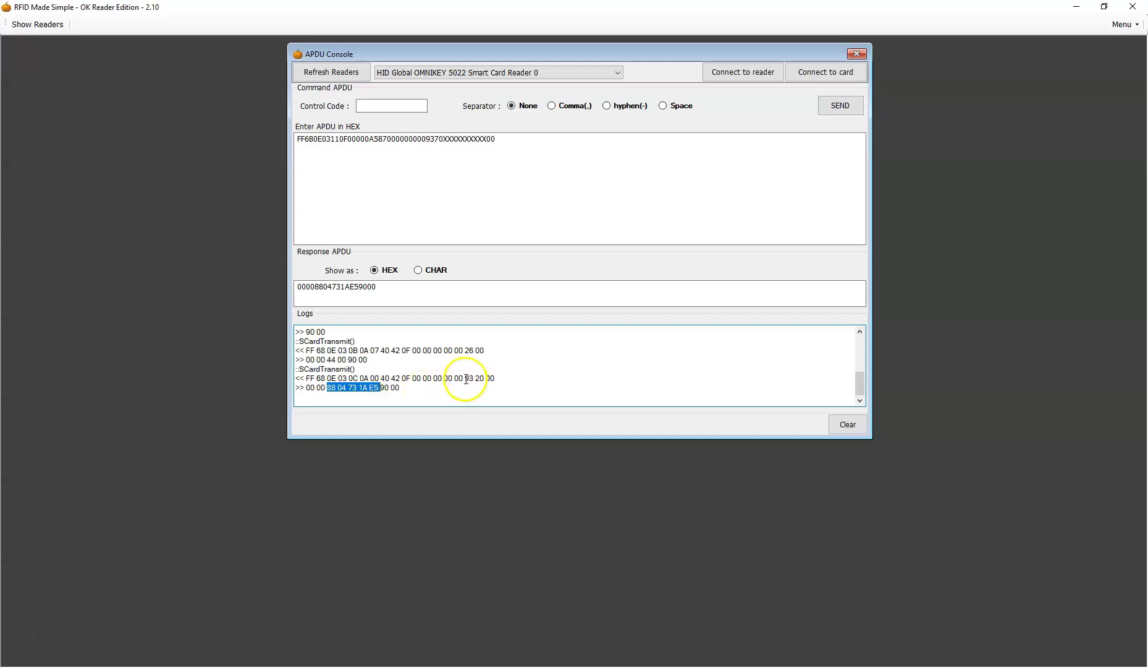
left_click(495, 199)
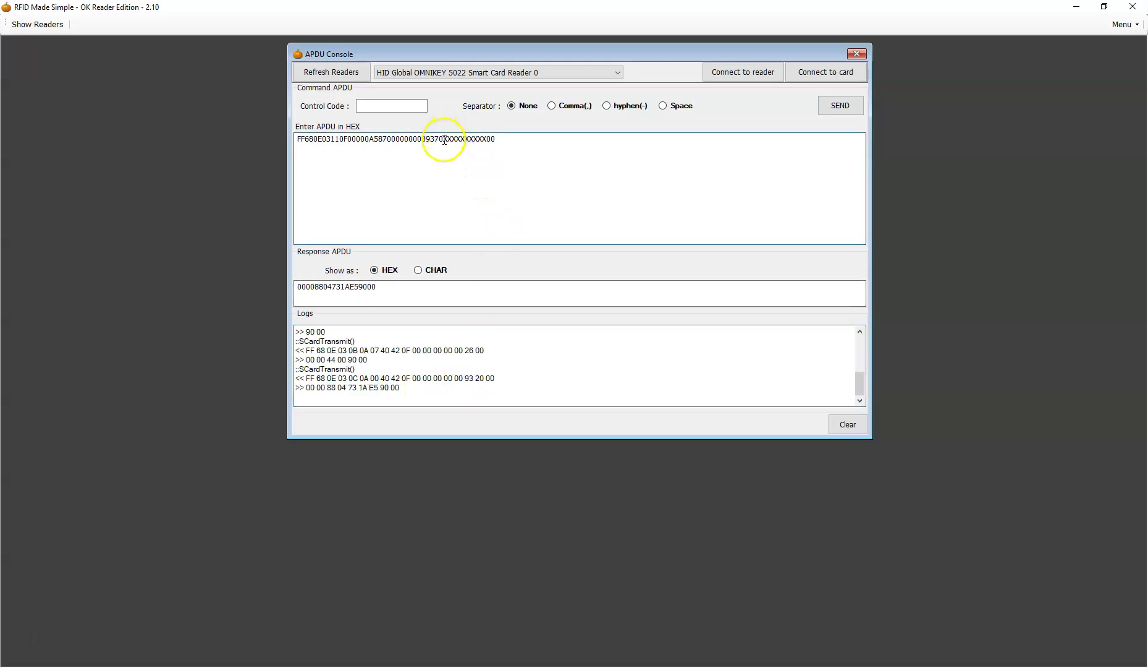
key("ctrl+v")
key("BackSpace")
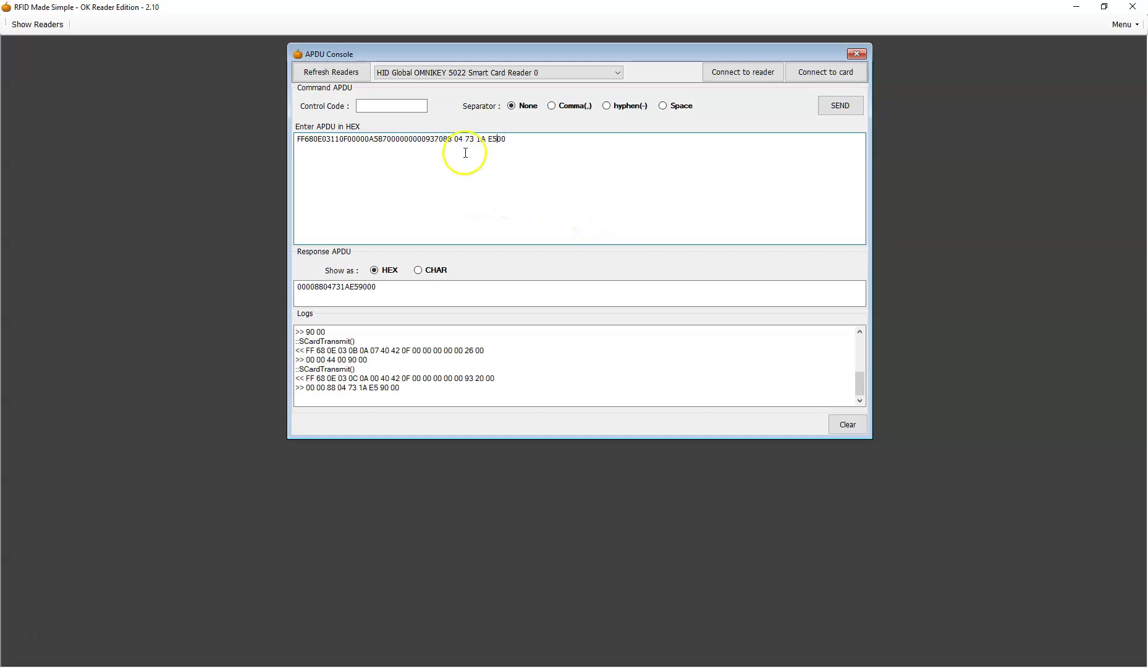
key("BackSpace")
Step: Send the SELECT command, note SAK 04 with 90 00 in the log, and return to MF0ICU1.pdf
left_click(840, 105)
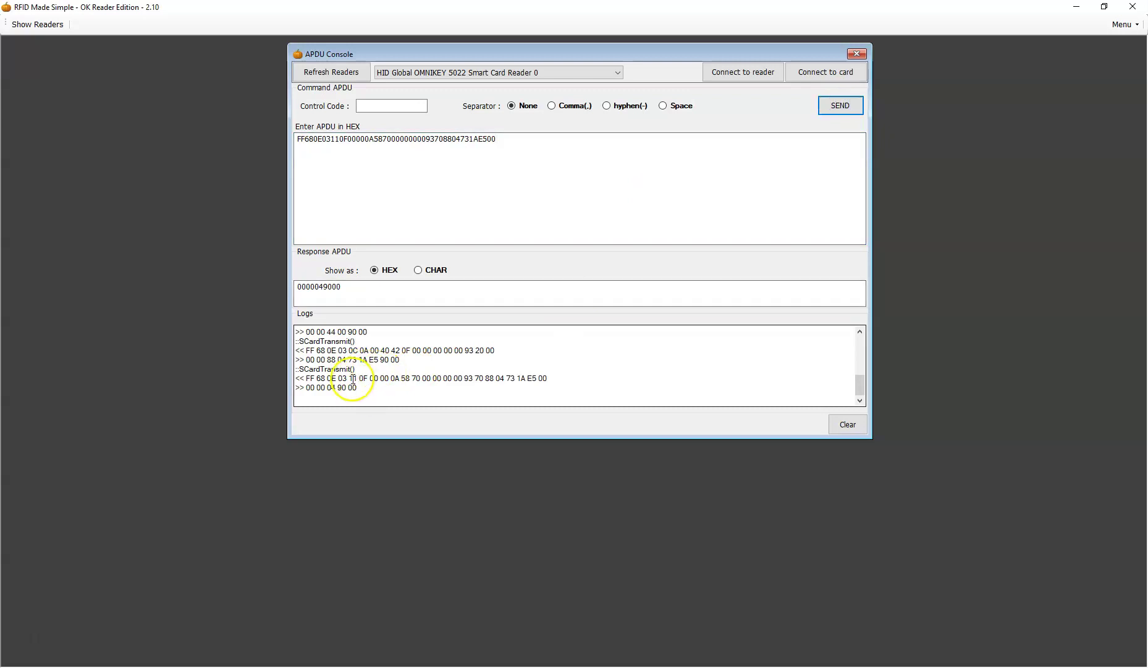
left_click(318, 387)
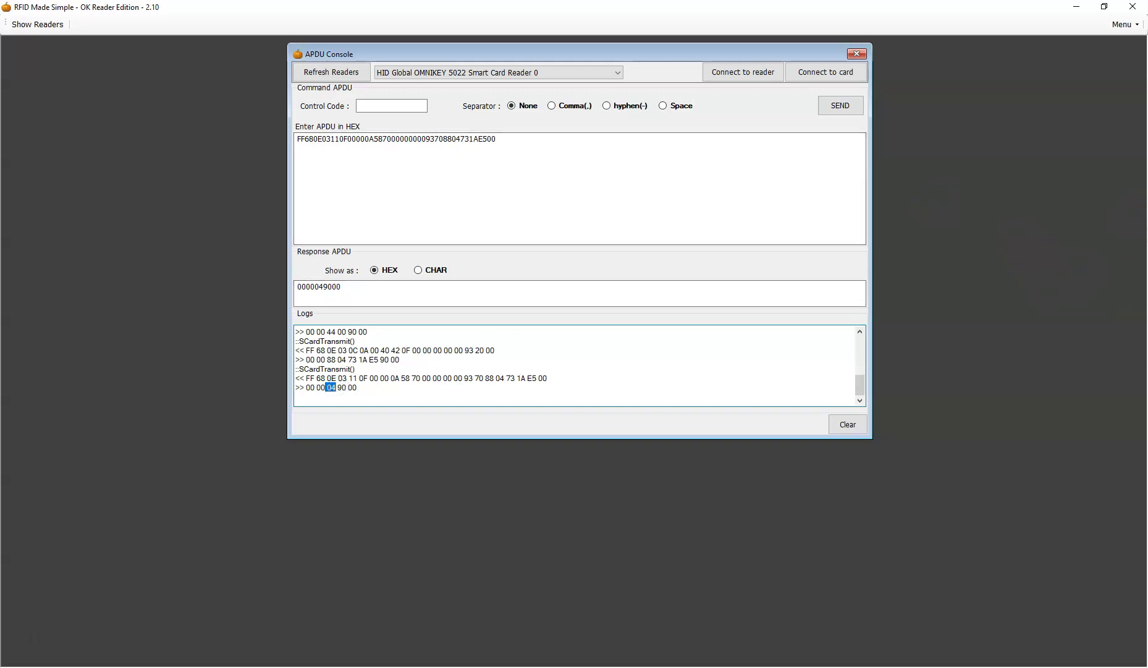
left_click(1146, 470)
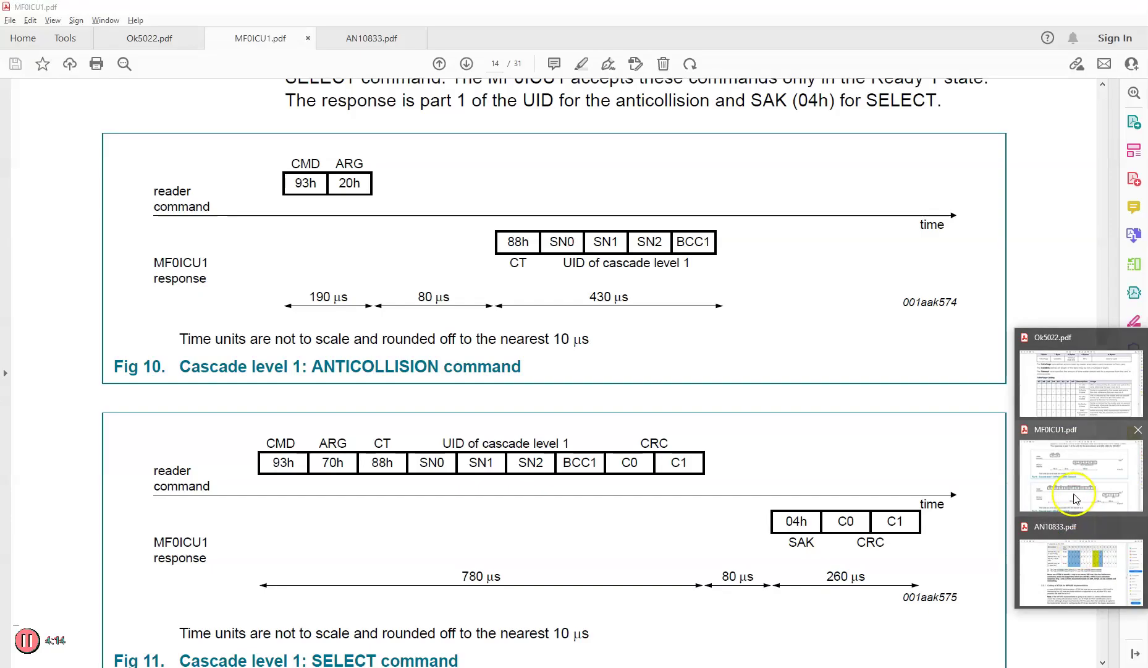
left_click(1082, 488)
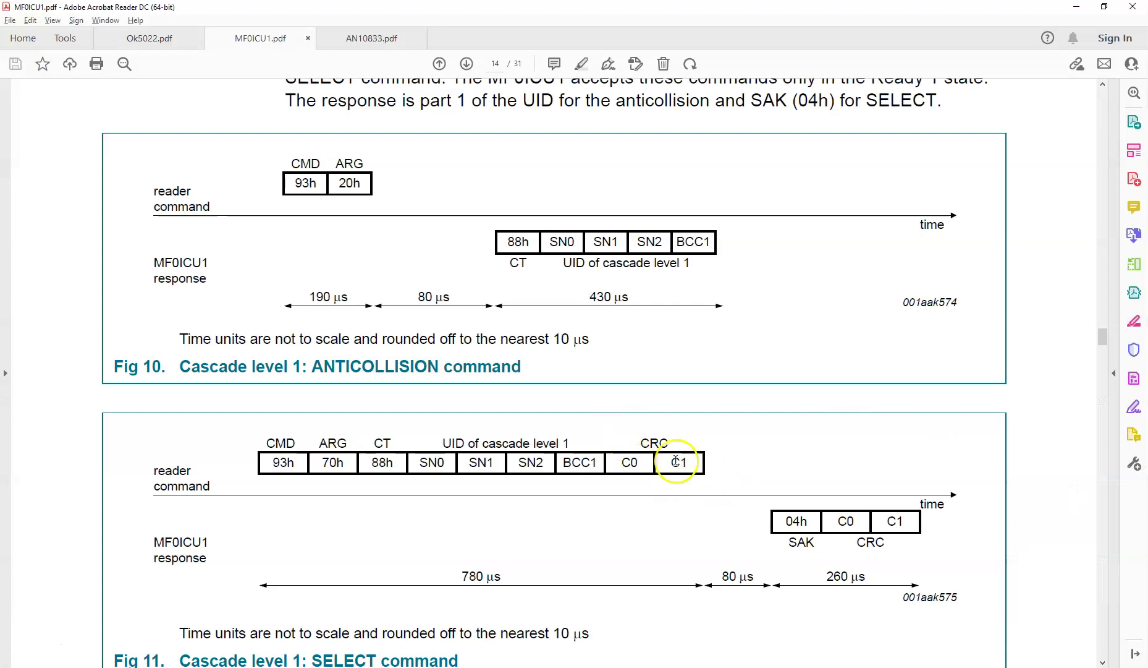